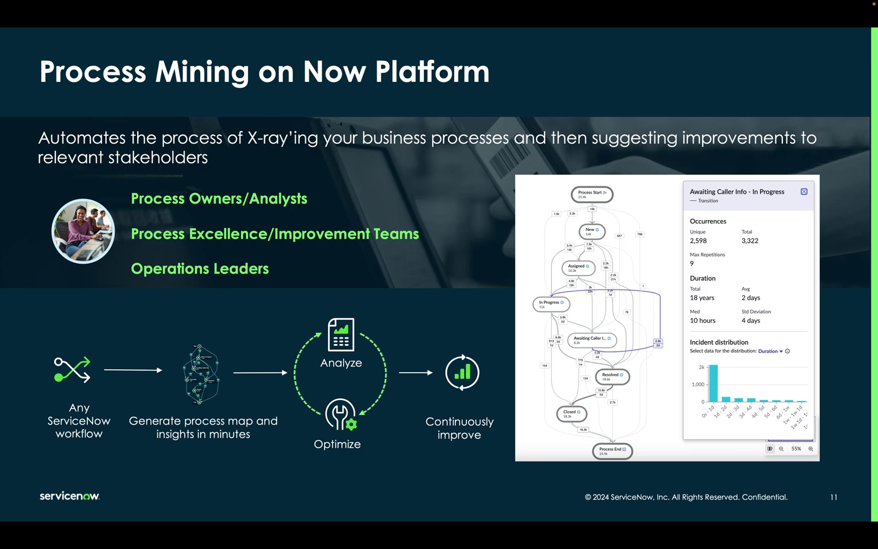
- Switch from the slide deck to the ServiceNow Incident Process Manager dashboard in Chrome
{"action": "key", "text": "super+Tab"}
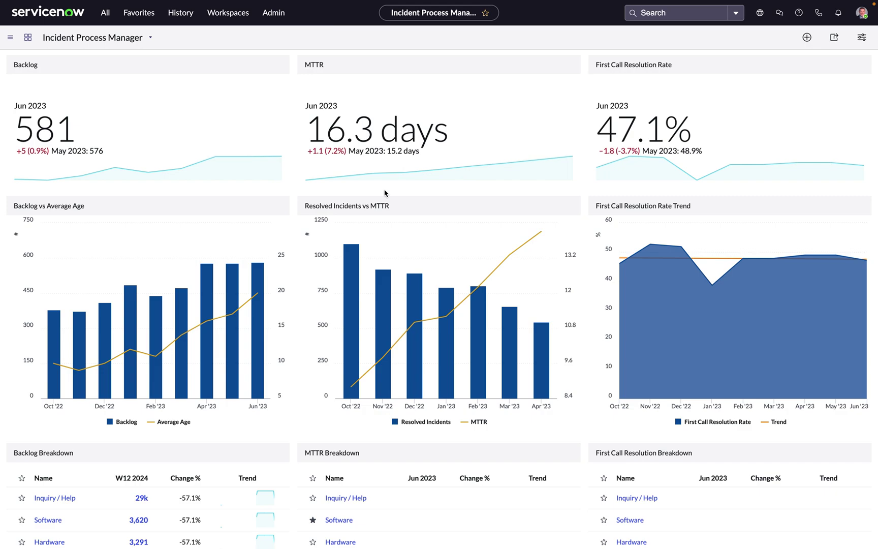
- Drill into the MTTR card's sparkline to launch the Incident Process Analysis project
{"action": "mouse_move", "coordinate": [406, 171]}
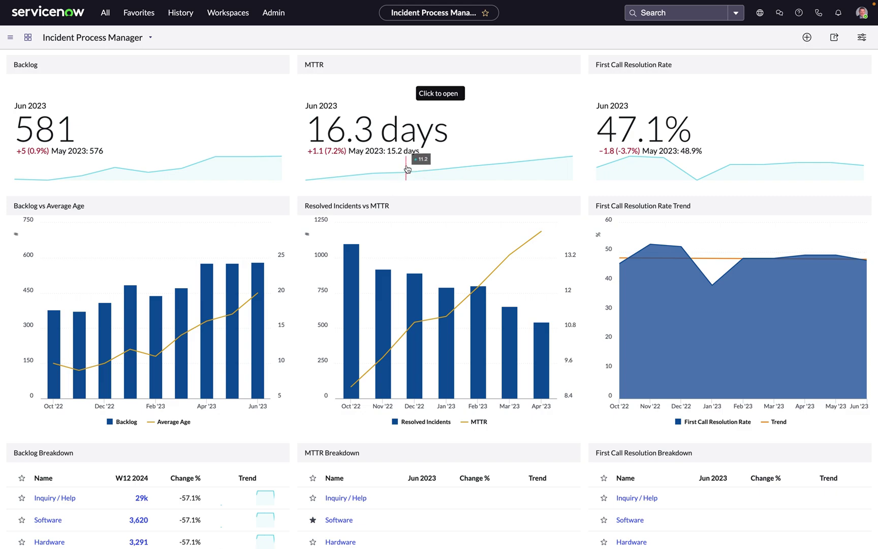
{"action": "left_click", "coordinate": [406, 169]}
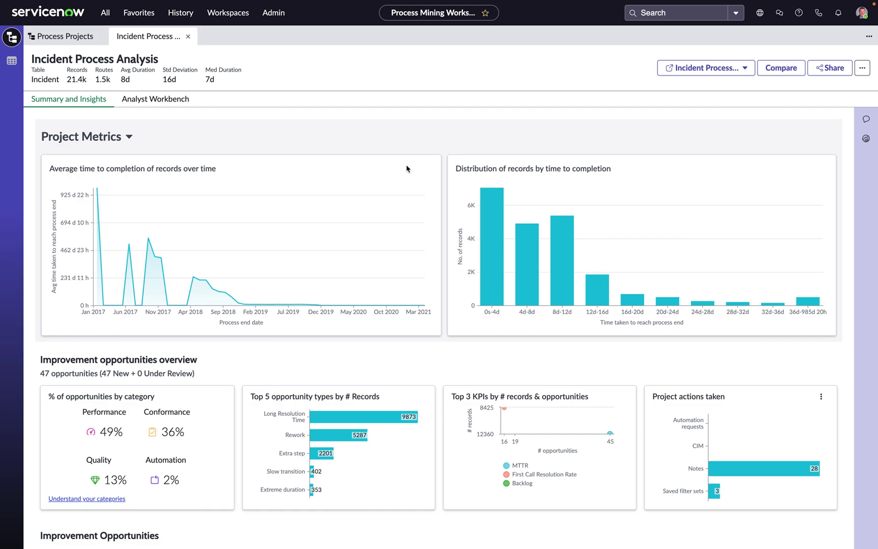
- Scroll the Summary and Insights page down to the Improvement Opportunities table
{"action": "scroll", "coordinate": [406, 169], "scroll_direction": "down", "scroll_amount": 2}
{"action": "scroll", "coordinate": [406, 168], "scroll_direction": "down", "scroll_amount": 2}
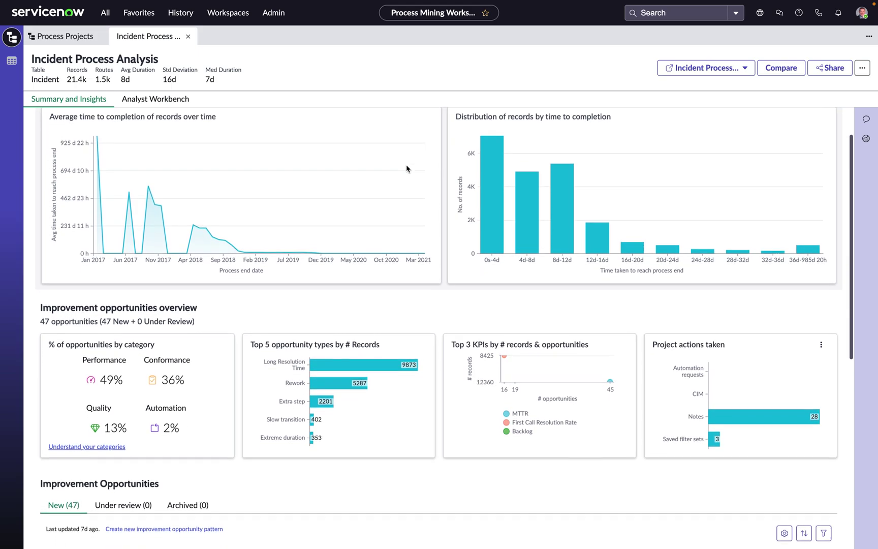
{"action": "scroll", "coordinate": [406, 168], "scroll_direction": "down", "scroll_amount": 1}
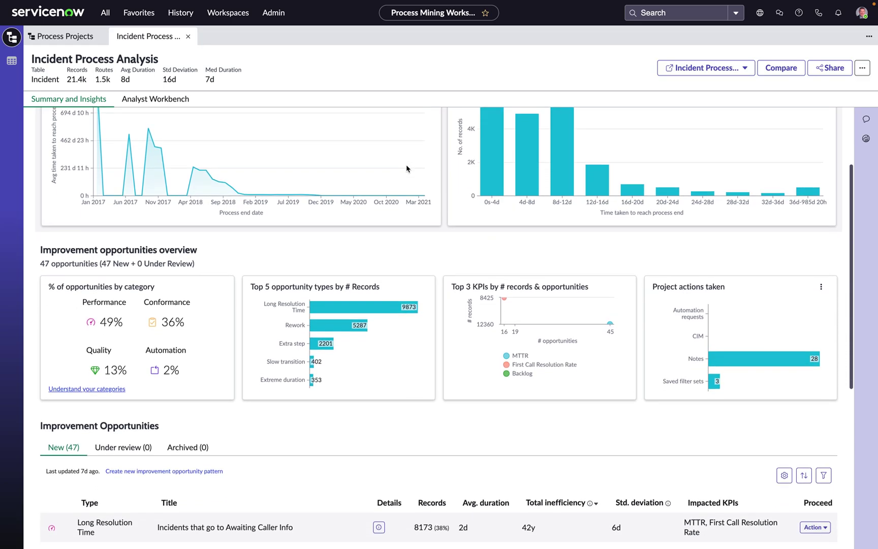
{"action": "scroll", "coordinate": [406, 169], "scroll_direction": "down", "scroll_amount": 2}
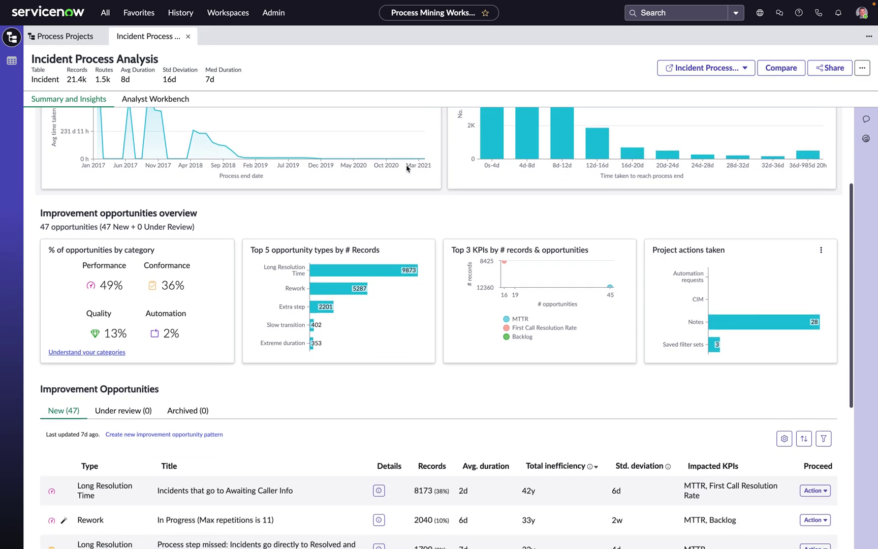
{"action": "scroll", "coordinate": [406, 168], "scroll_direction": "down", "scroll_amount": 1}
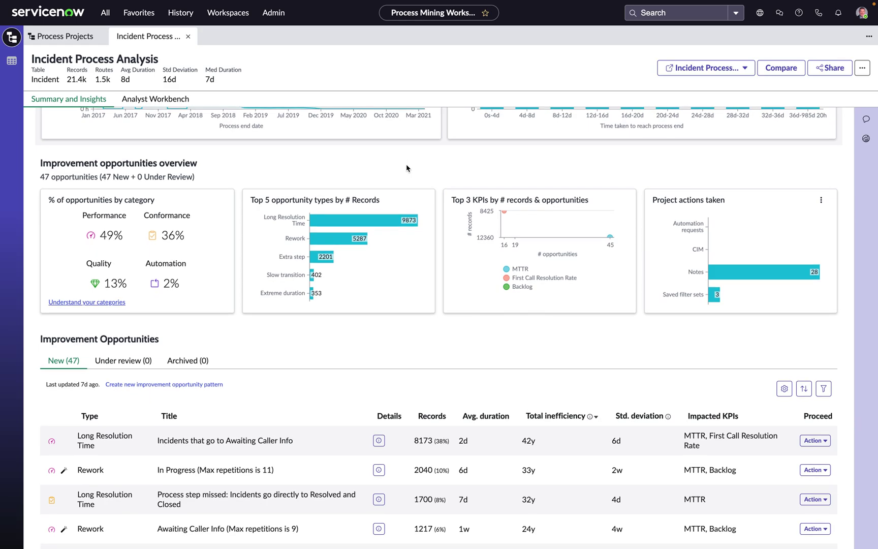
{"action": "scroll", "coordinate": [406, 167], "scroll_direction": "down", "scroll_amount": 1}
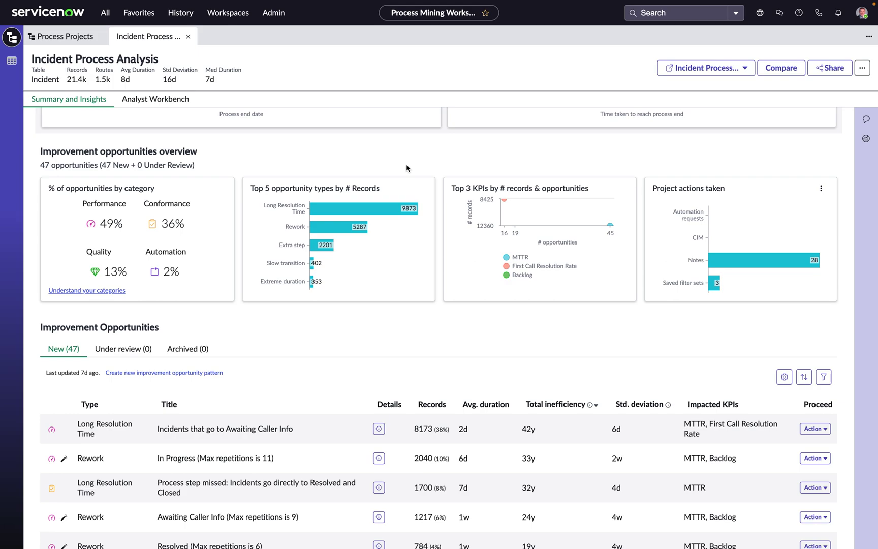
{"action": "scroll", "coordinate": [407, 168], "scroll_direction": "down", "scroll_amount": 1}
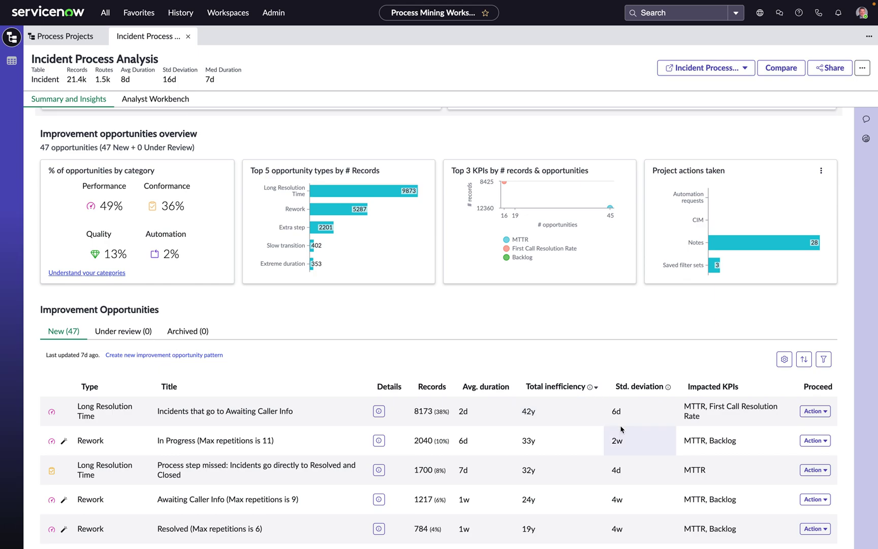
- View the Awaiting Caller Info opportunity in the workbench with map connections set to 50%
{"action": "left_click", "coordinate": [813, 412]}
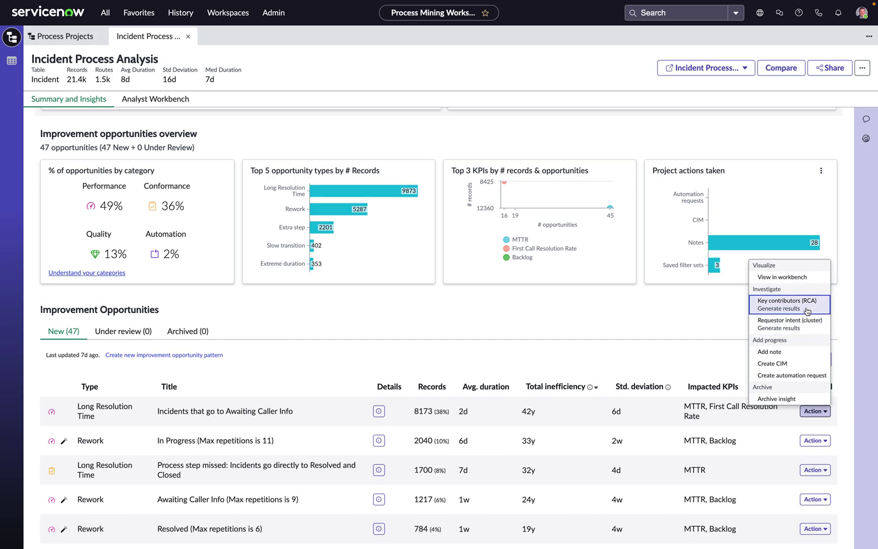
{"action": "left_click", "coordinate": [792, 279]}
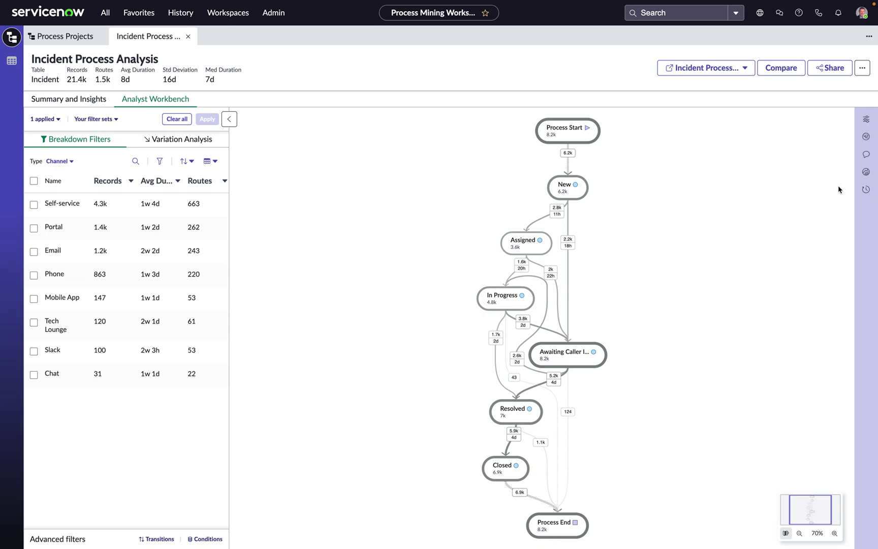
{"action": "left_click", "coordinate": [868, 120]}
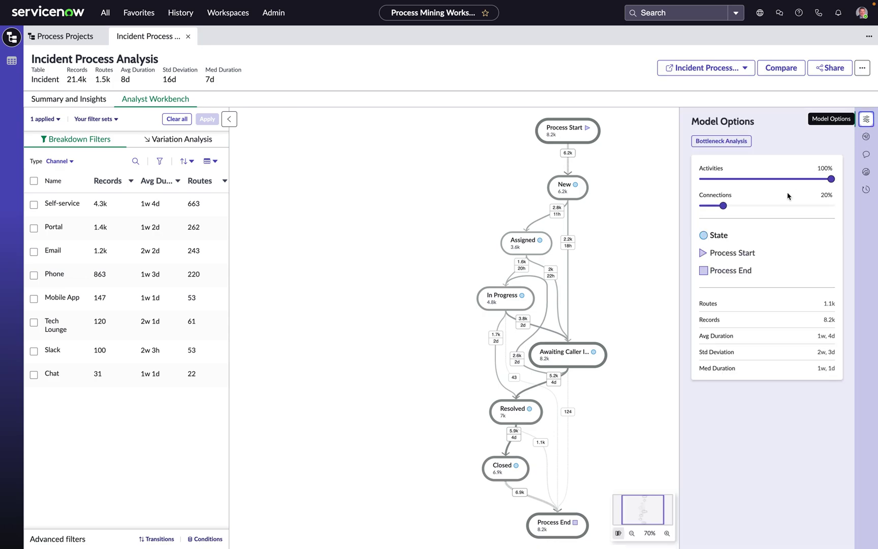
{"action": "left_click", "coordinate": [765, 206]}
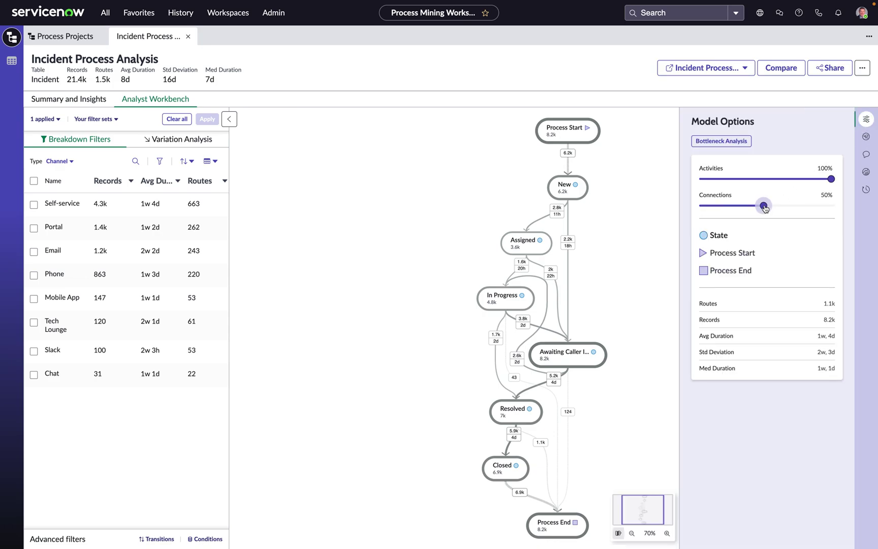
{"action": "left_click", "coordinate": [868, 121]}
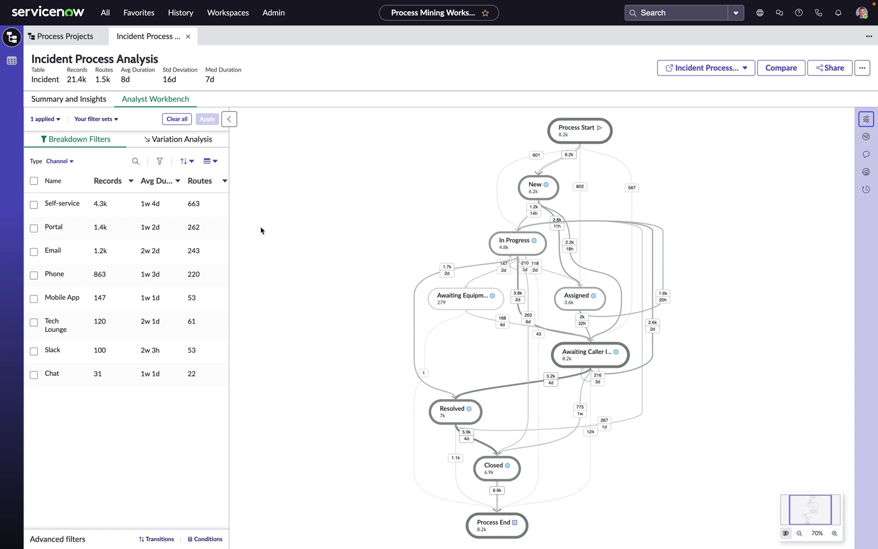
- Try the assignment group, priority and category breakdowns, then settle on Channel
{"action": "left_click", "coordinate": [68, 162]}
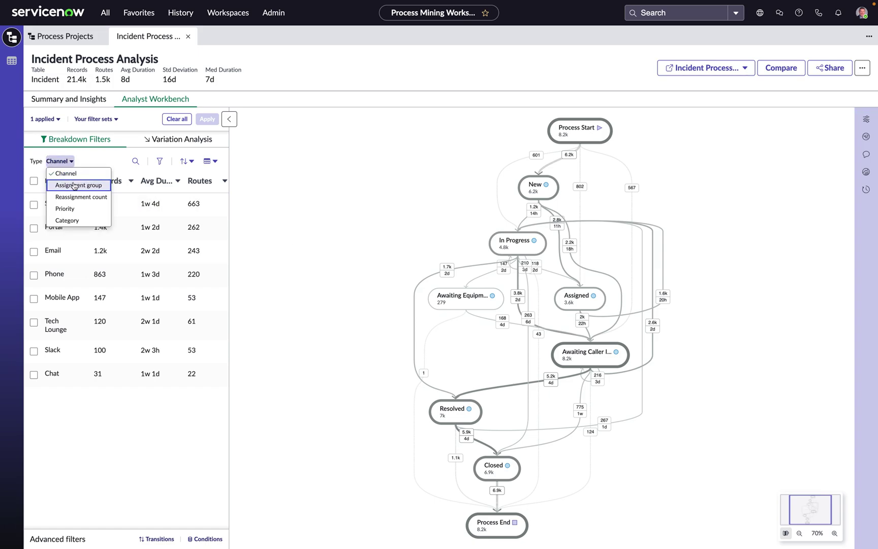
{"action": "left_click", "coordinate": [74, 185]}
{"action": "left_click", "coordinate": [71, 161]}
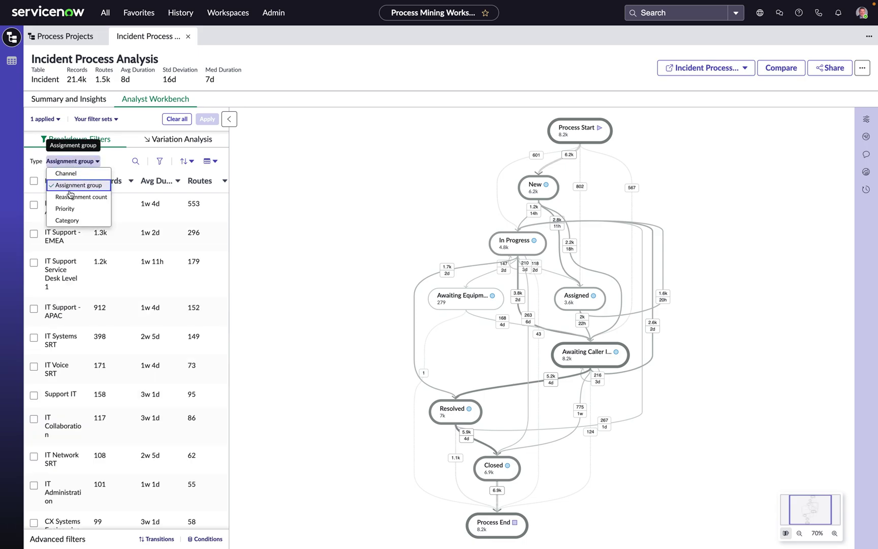
{"action": "left_click", "coordinate": [70, 209]}
{"action": "left_click", "coordinate": [67, 162]}
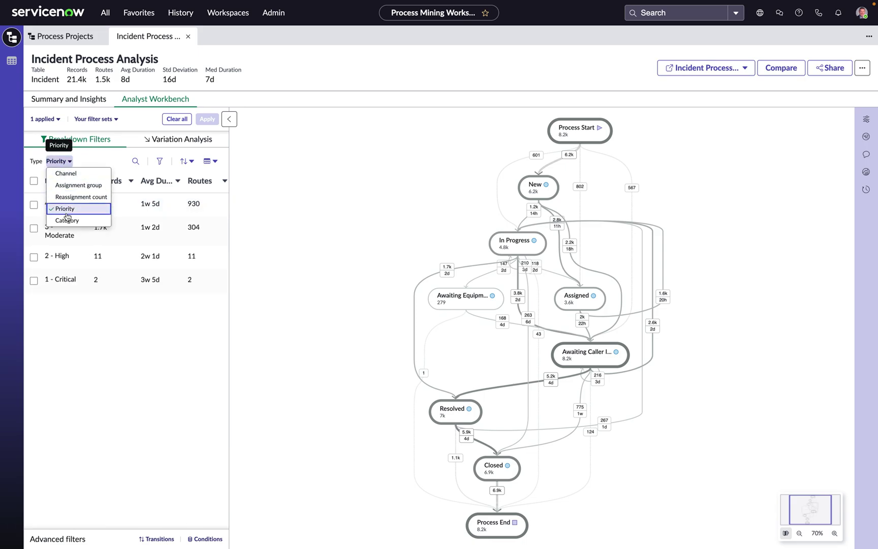
{"action": "left_click", "coordinate": [68, 222]}
{"action": "left_click", "coordinate": [66, 162]}
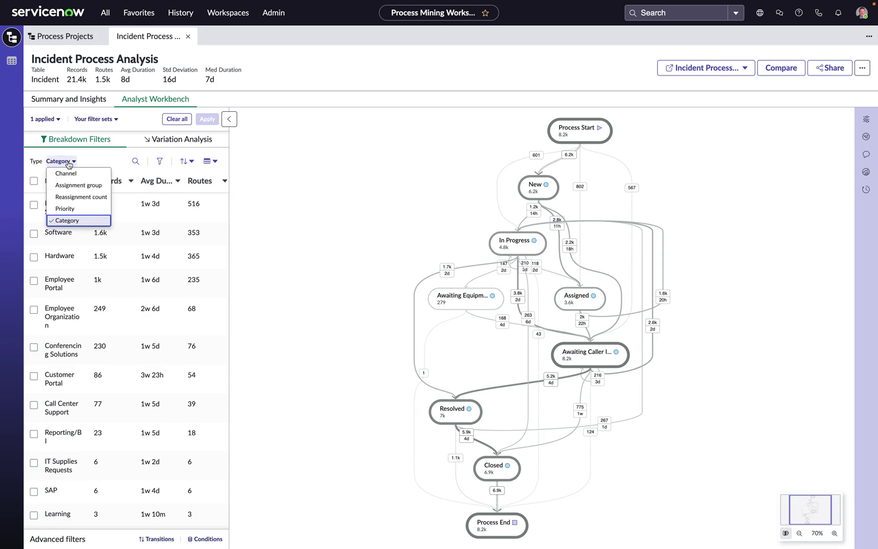
{"action": "left_click", "coordinate": [67, 174]}
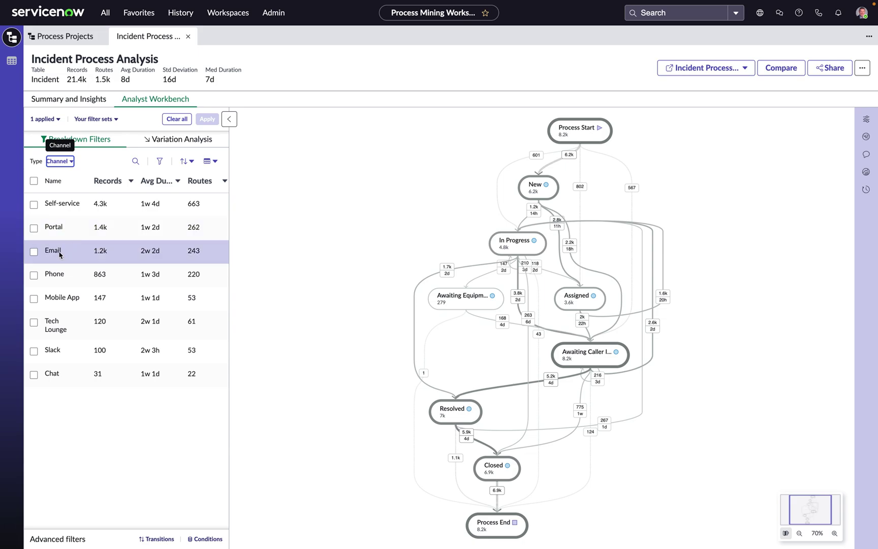
- Check Email's 1.2k records and 2w 2d average duration, and tick Email as a filter
{"action": "mouse_move", "coordinate": [99, 257]}
{"action": "mouse_move", "coordinate": [144, 256]}
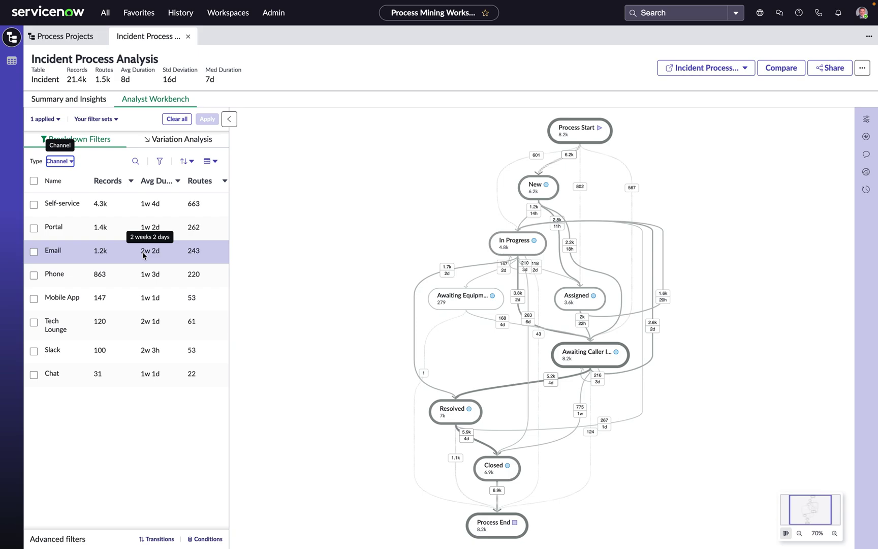
{"action": "left_click", "coordinate": [34, 252]}
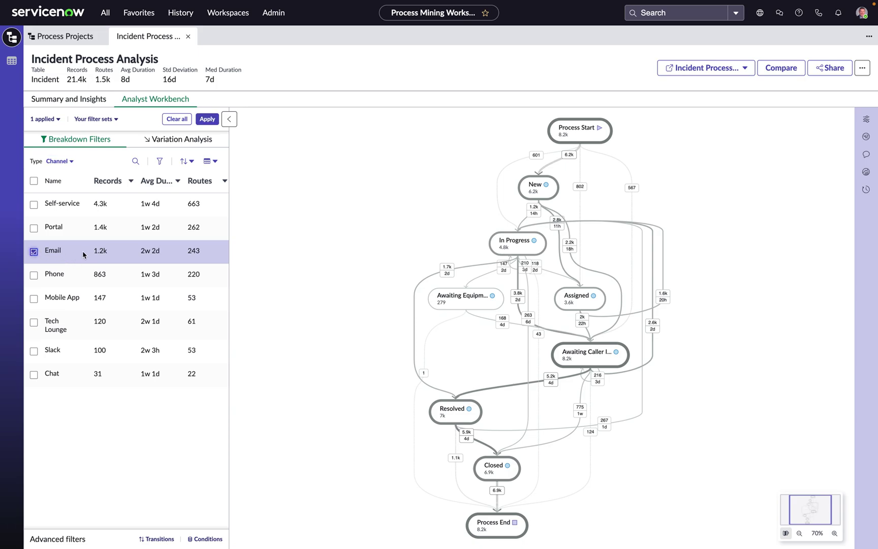
- Apply the Email filter, then open Awaiting Caller Info's details and its incoming states
{"action": "left_click", "coordinate": [205, 122]}
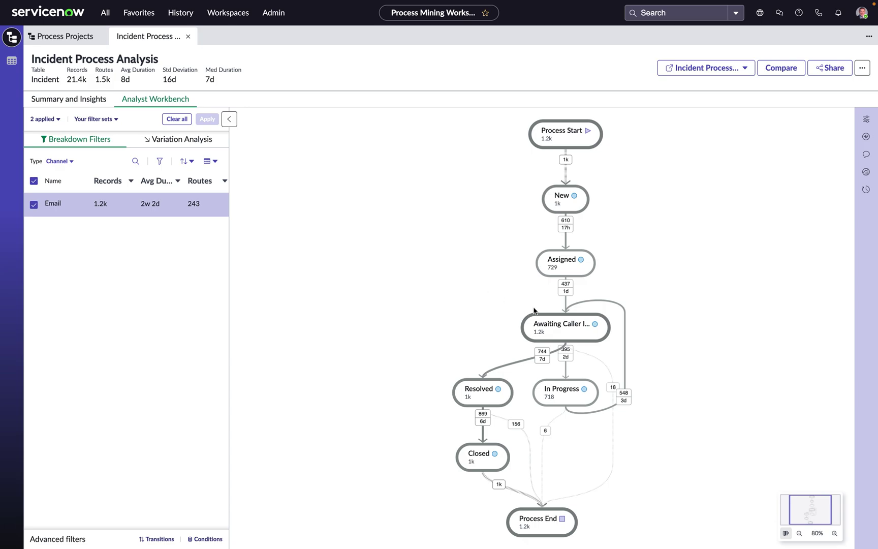
{"action": "left_click", "coordinate": [556, 327]}
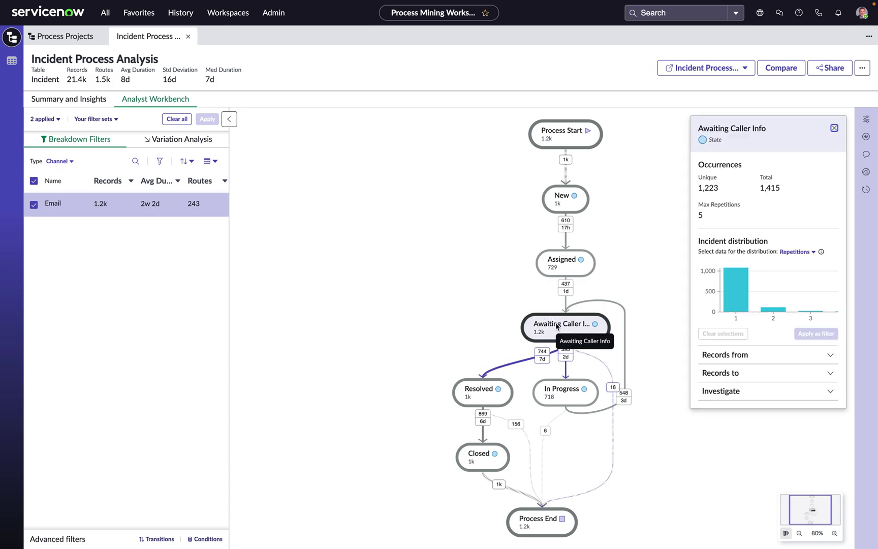
{"action": "mouse_move", "coordinate": [763, 296]}
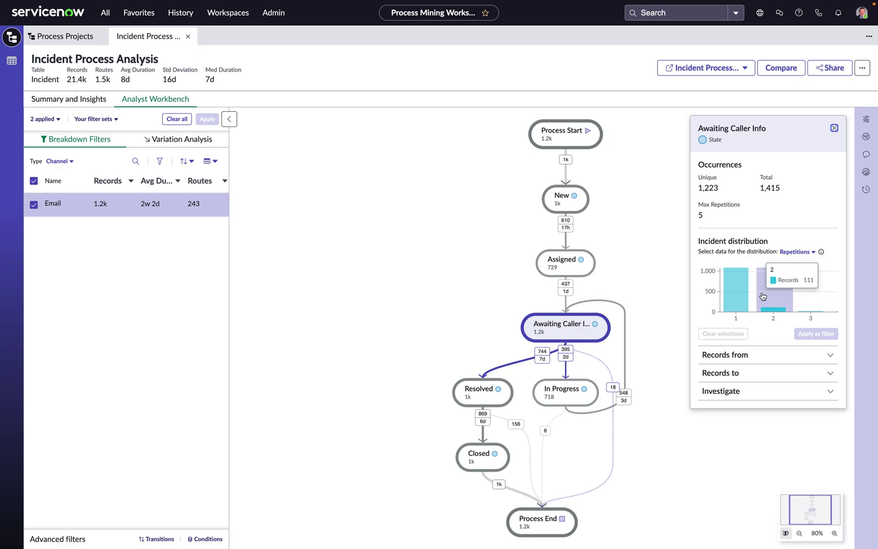
{"action": "scroll", "coordinate": [763, 296], "scroll_direction": "down", "scroll_amount": 2}
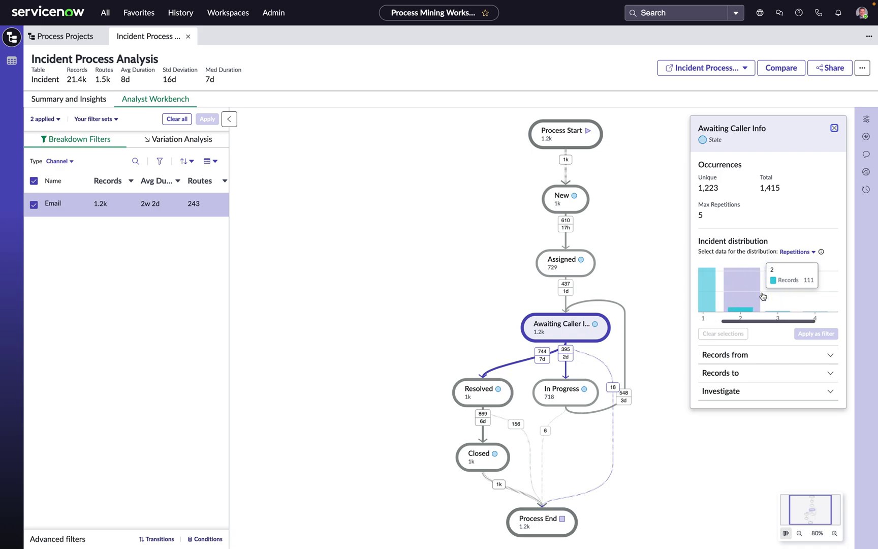
{"action": "scroll", "coordinate": [763, 296], "scroll_direction": "down", "scroll_amount": 2}
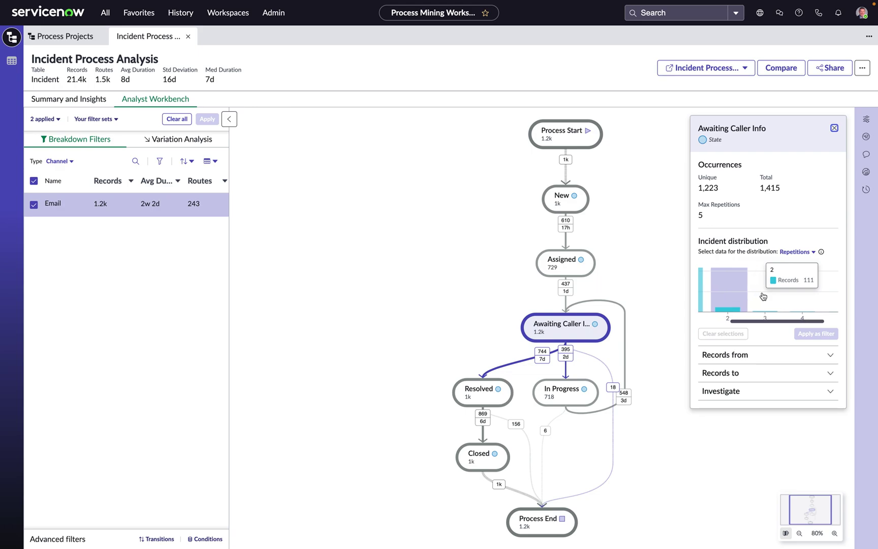
{"action": "left_click", "coordinate": [786, 359]}
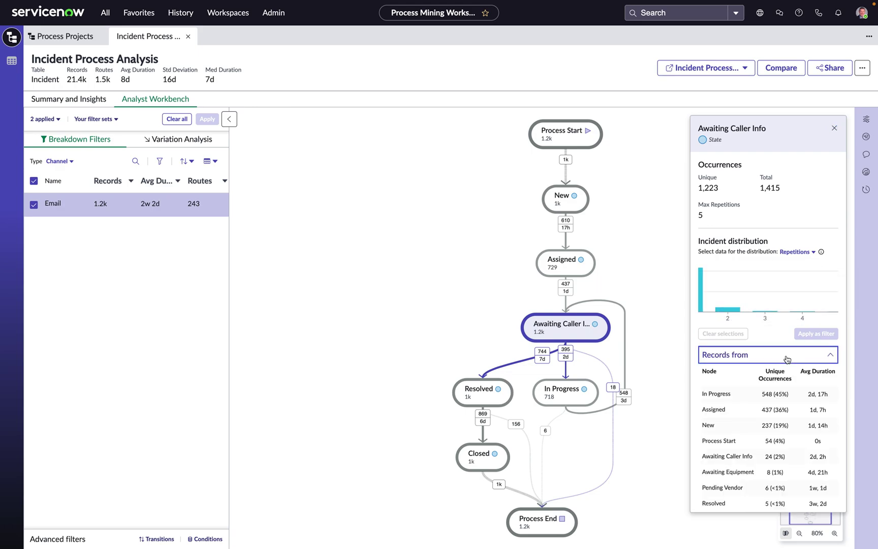
- Check the states following Awaiting Caller Info, then expand its Investigate section
{"action": "left_click", "coordinate": [787, 359]}
{"action": "left_click", "coordinate": [786, 373]}
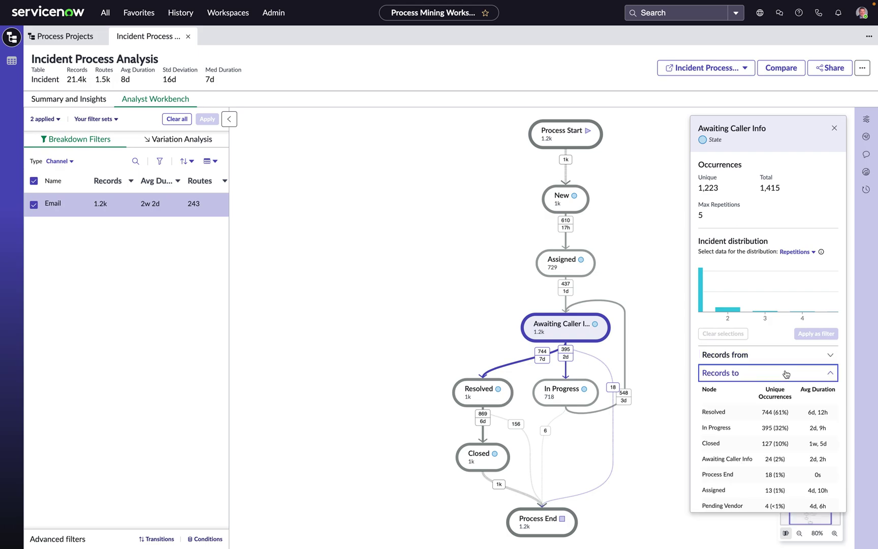
{"action": "left_click", "coordinate": [786, 374]}
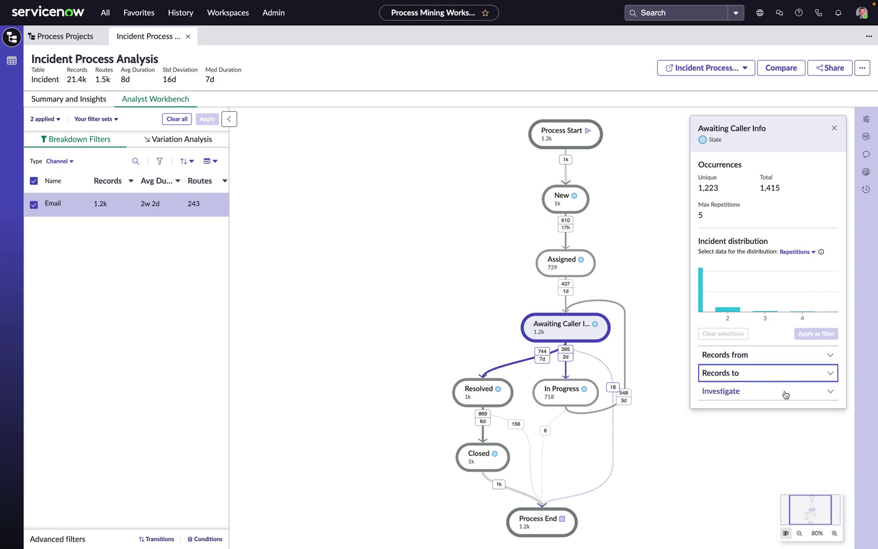
{"action": "left_click", "coordinate": [787, 393]}
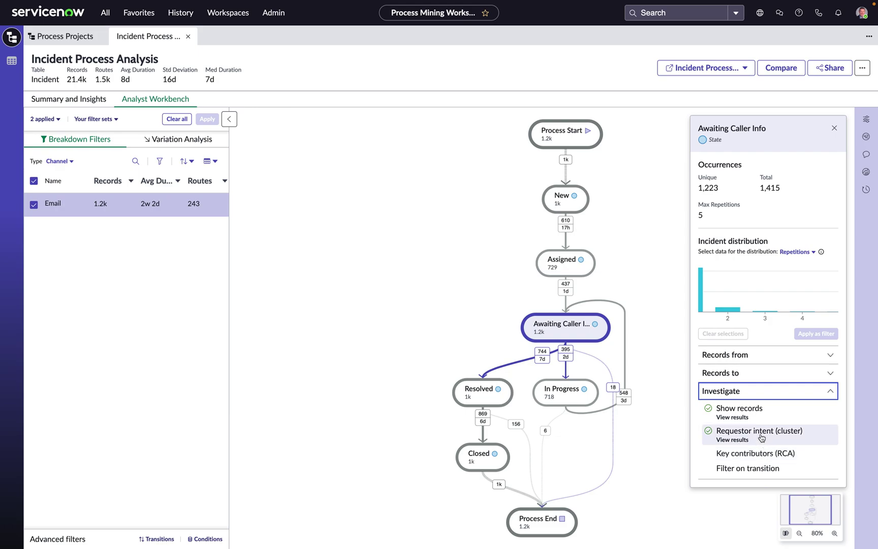
- Run Requestor intent (cluster), scroll through the cluster analysis results, then close them
{"action": "left_click", "coordinate": [761, 437]}
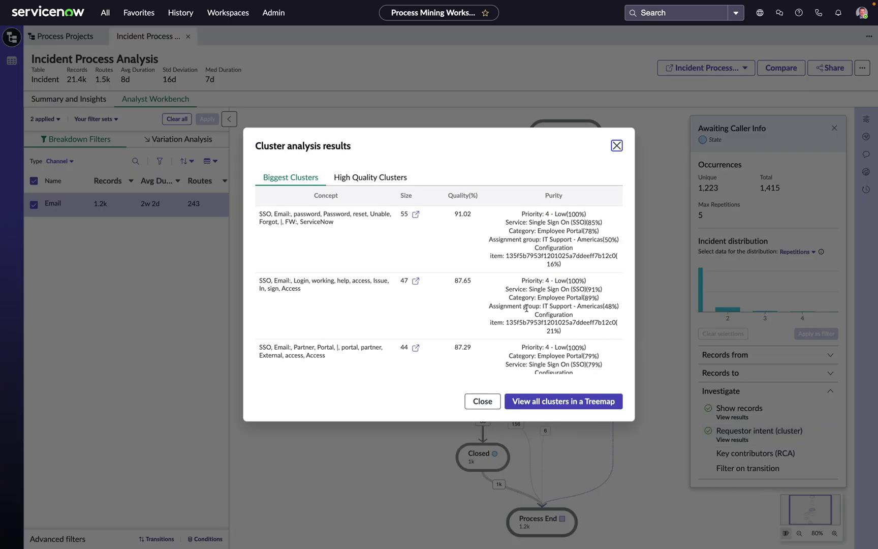
{"action": "scroll", "coordinate": [527, 308], "scroll_direction": "down", "scroll_amount": 4}
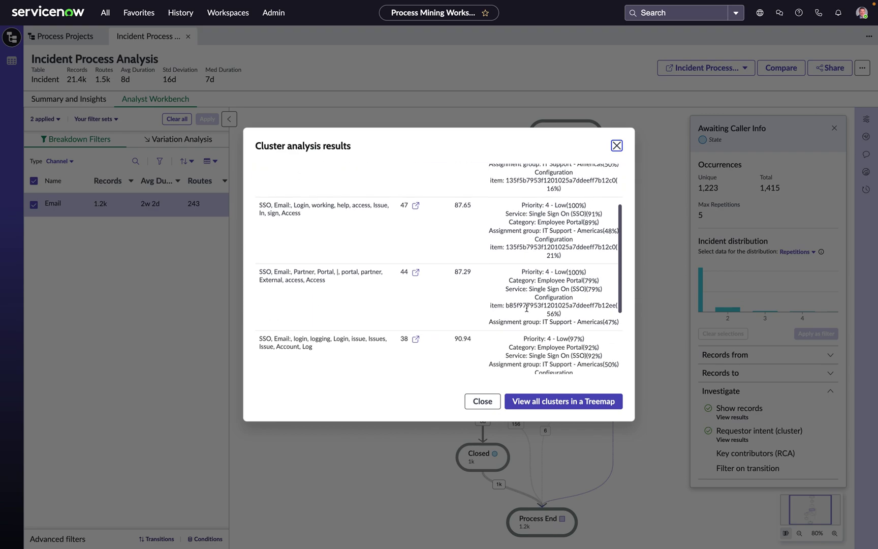
{"action": "scroll", "coordinate": [527, 308], "scroll_direction": "down", "scroll_amount": 2}
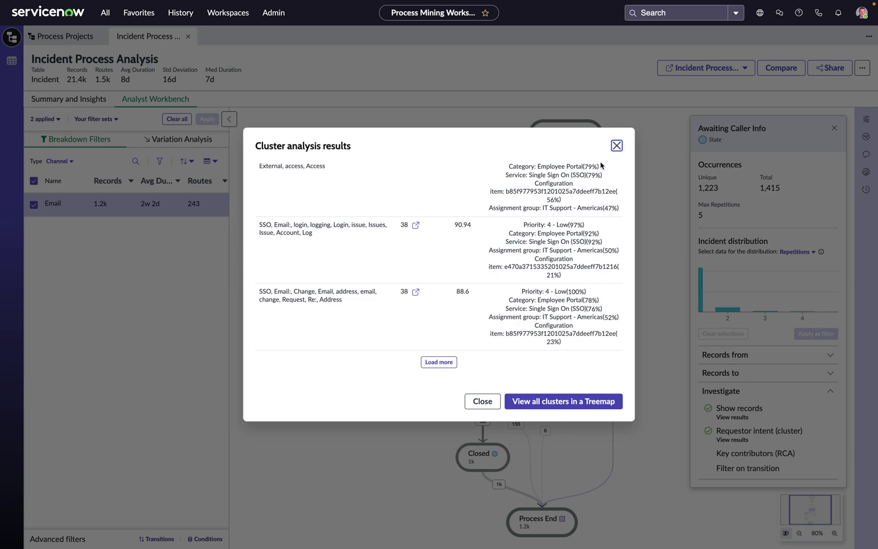
{"action": "scroll", "coordinate": [615, 148], "scroll_direction": "up", "scroll_amount": 5}
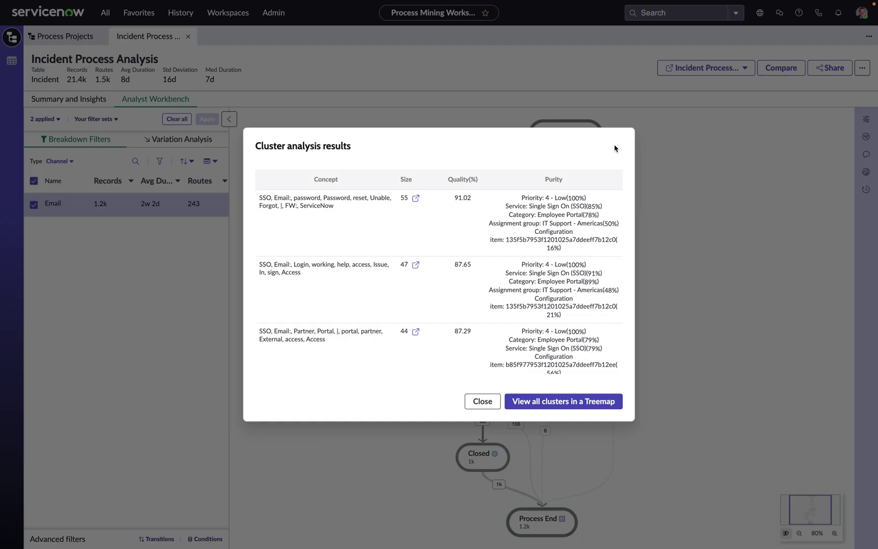
{"action": "left_click", "coordinate": [617, 146]}
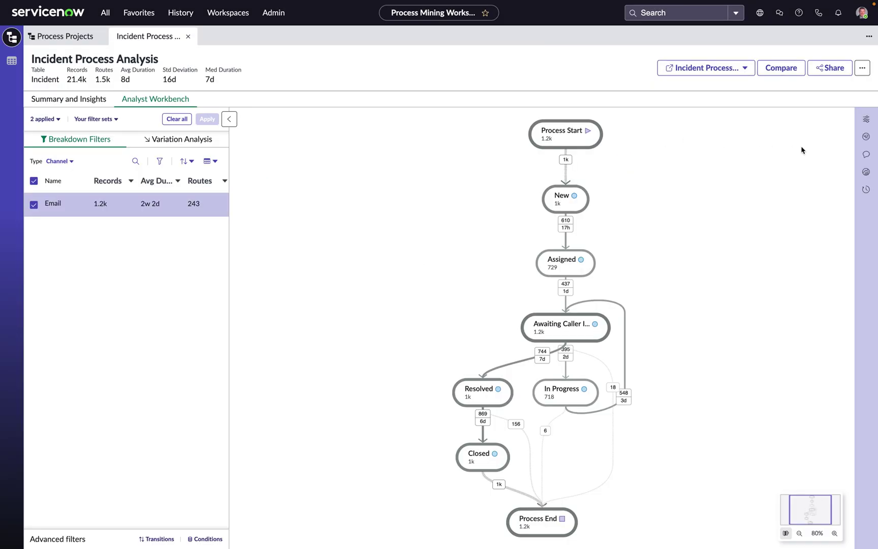
- Open the Notes panel from the right sidebar, then the Improvement Initiatives panel
{"action": "left_click", "coordinate": [865, 156]}
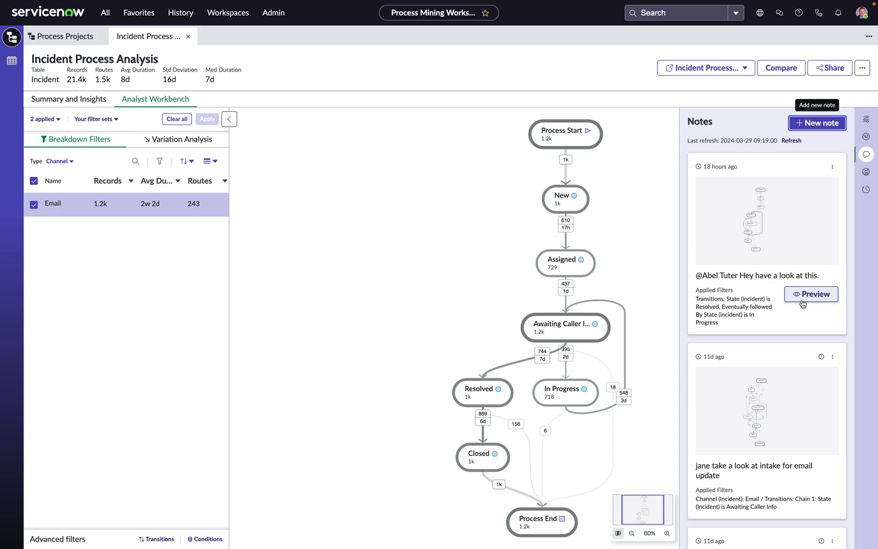
{"action": "left_click", "coordinate": [866, 172]}
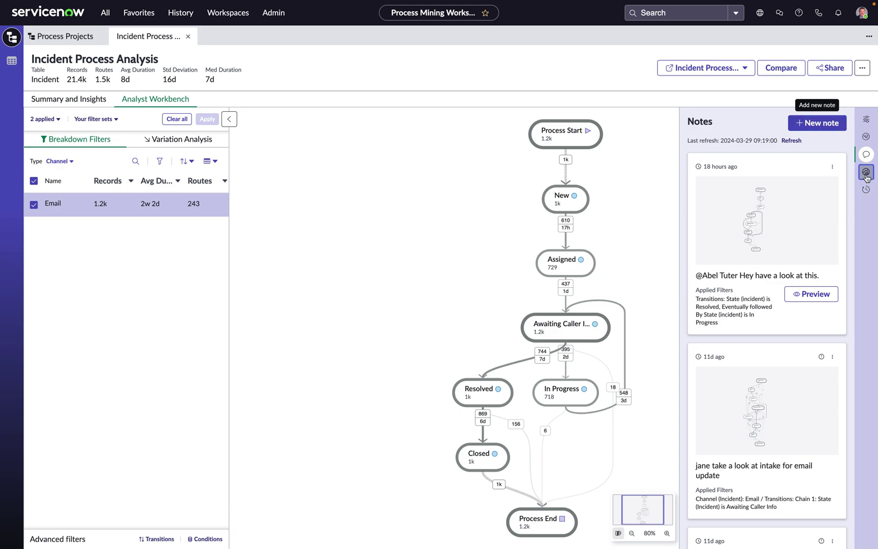